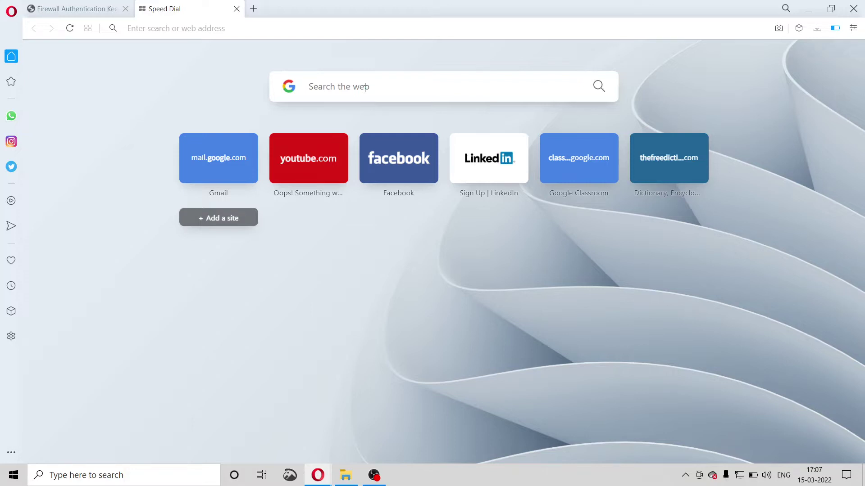
Search Google for 'usgs earth explorer' using the suggestion for 'usgs ear'.
click(322, 88)
text(usgs)
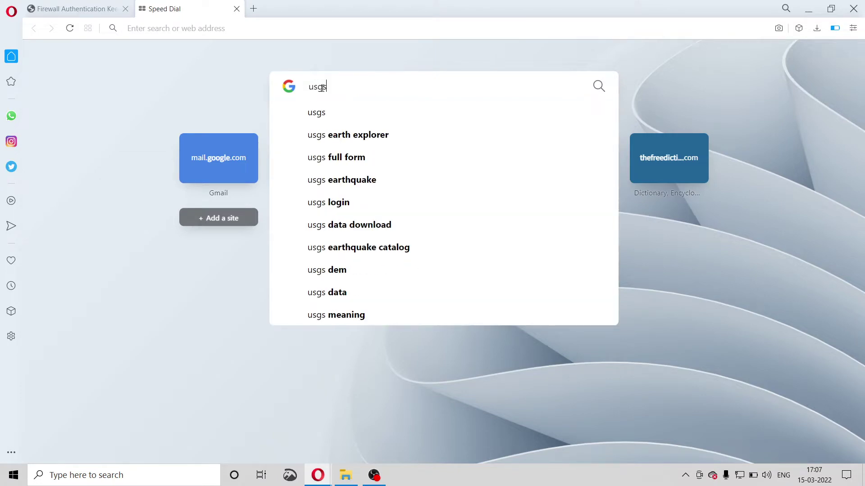
text( ear)
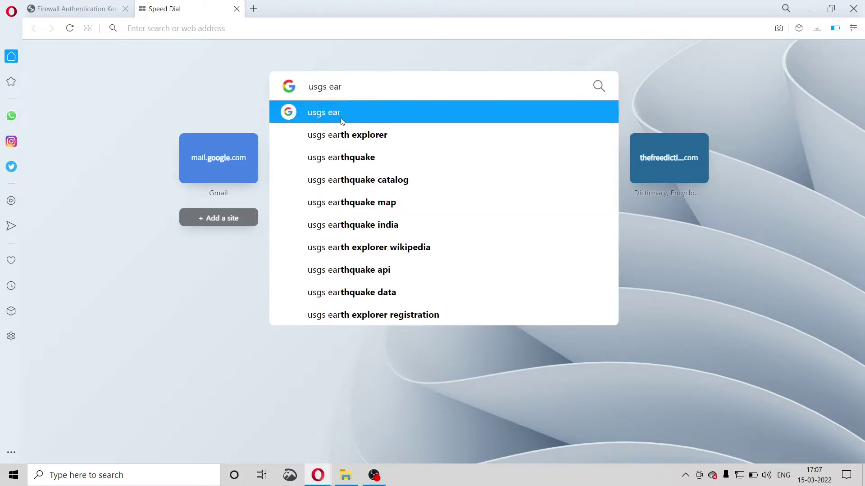
click(350, 134)
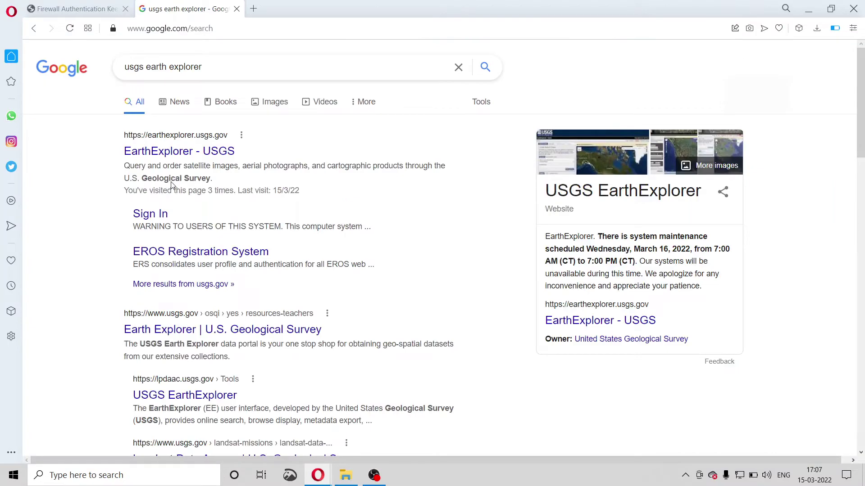
Open the EarthExplorer - USGS result and move the map to northern India.
click(153, 153)
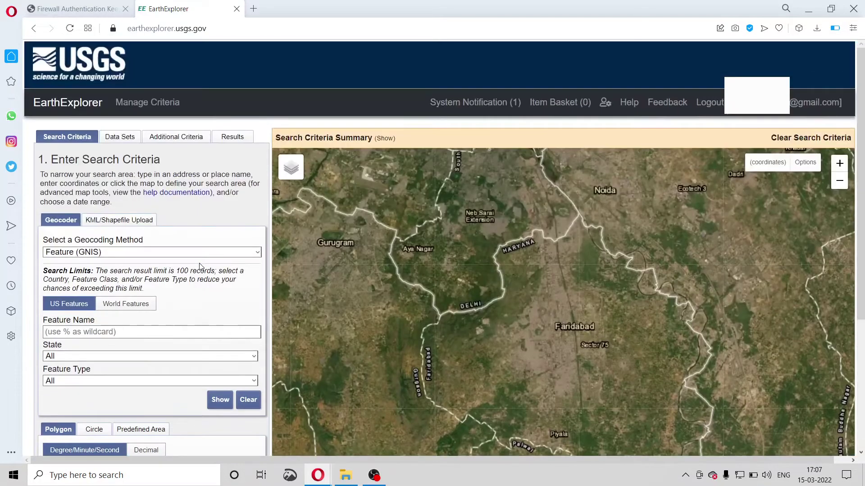
scroll(475, 289, down, 3)
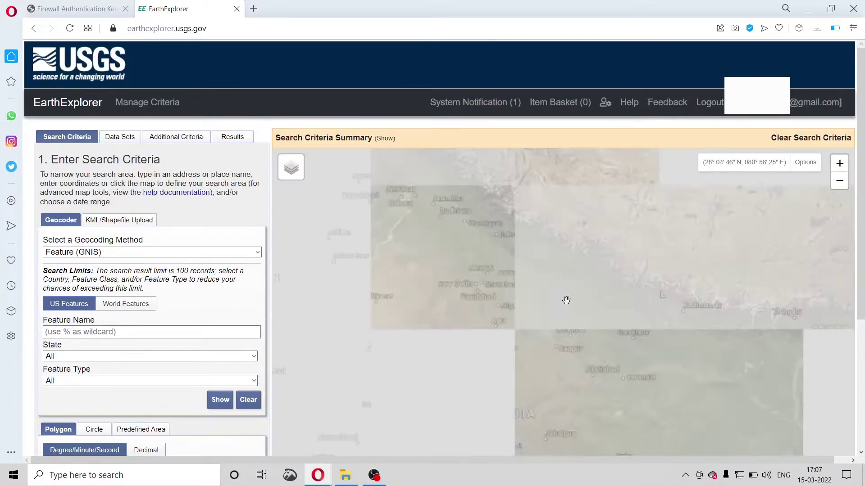
scroll(525, 278, down, 2)
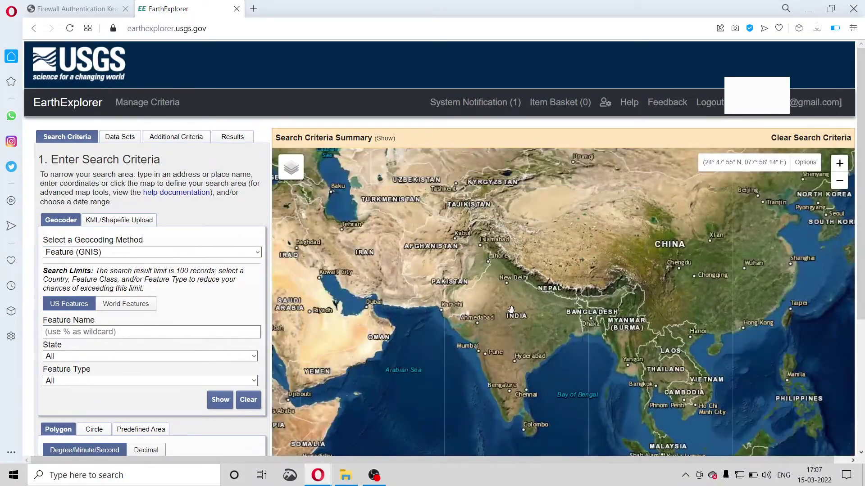
mouse_move(512, 300)
mouse_down()
mouse_move(535, 266)
mouse_move(520, 298)
mouse_up()
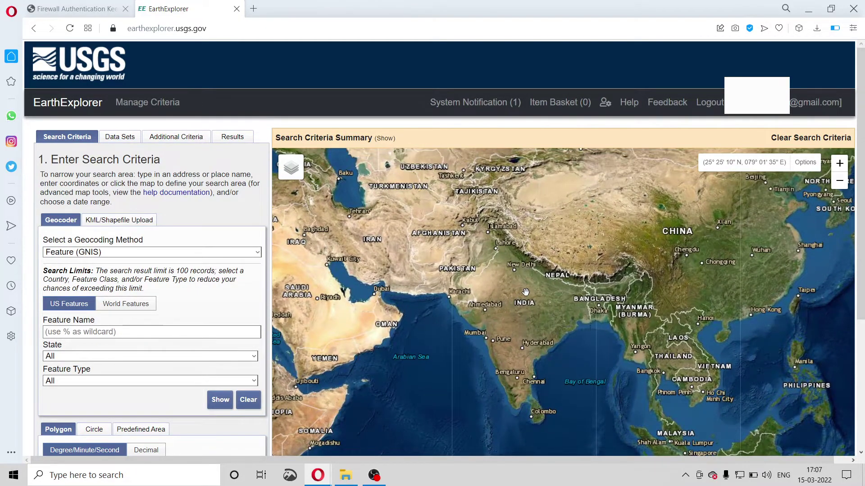
scroll(526, 293, up, 2)
drag(530, 271, 531, 319)
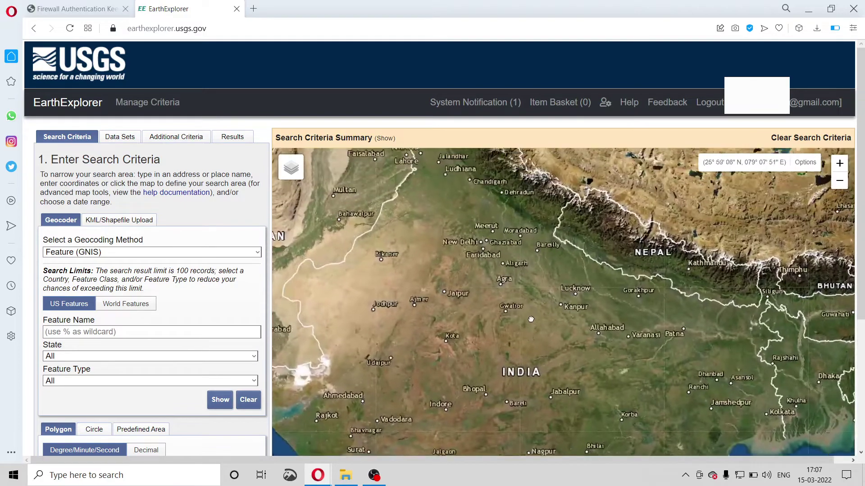
Zoom in and centre the map on Faridabad between Delhi and Palwal.
scroll(502, 273, up, 1)
scroll(464, 263, up, 1)
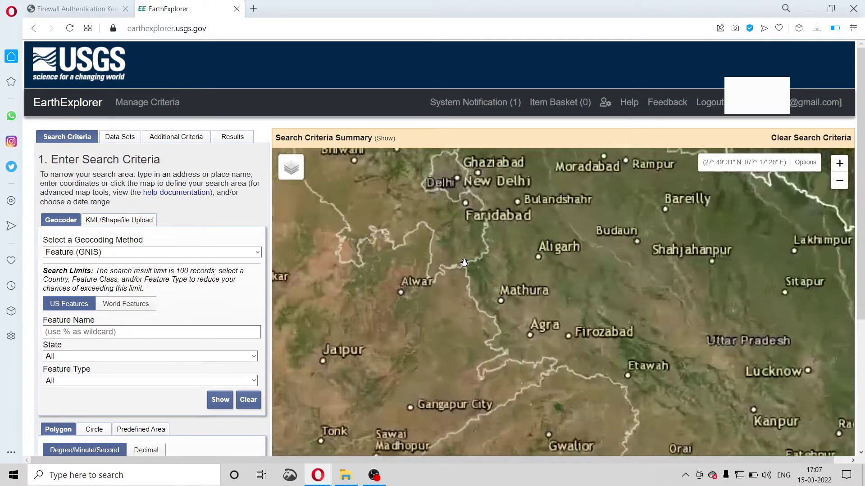
scroll(464, 262, up, 1)
scroll(463, 253, up, 1)
scroll(492, 263, up, 1)
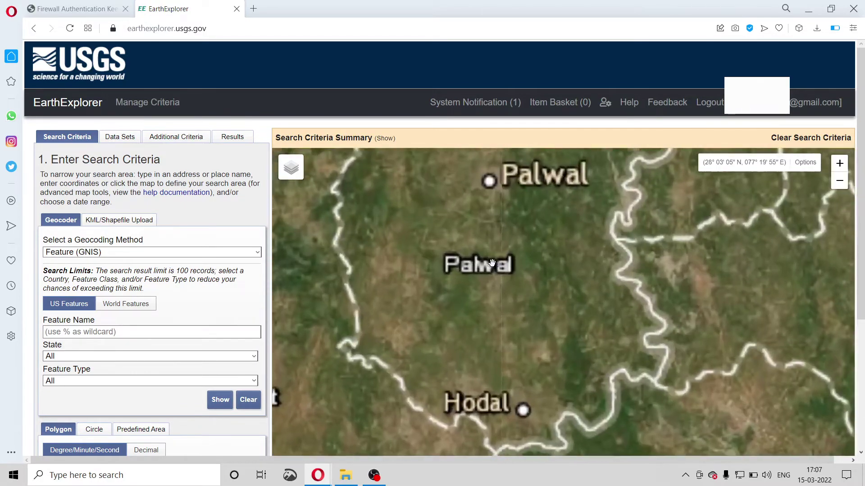
scroll(492, 263, down, 2)
scroll(518, 333, down, 1)
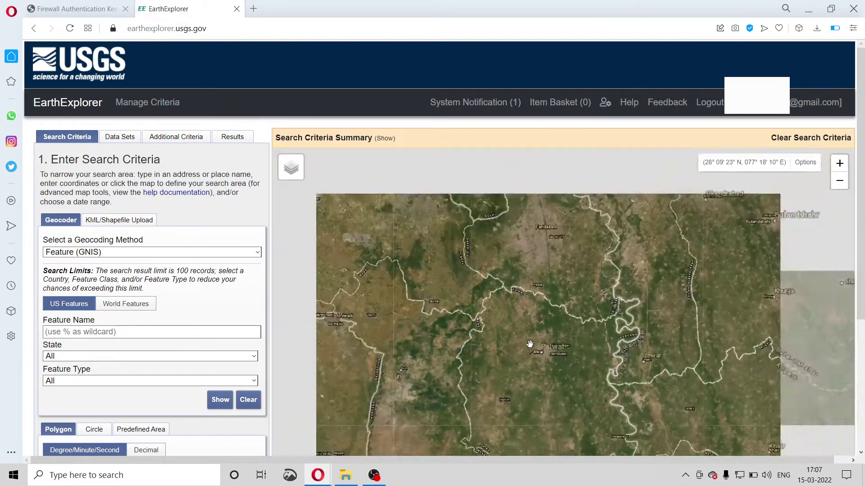
scroll(538, 250, up, 1)
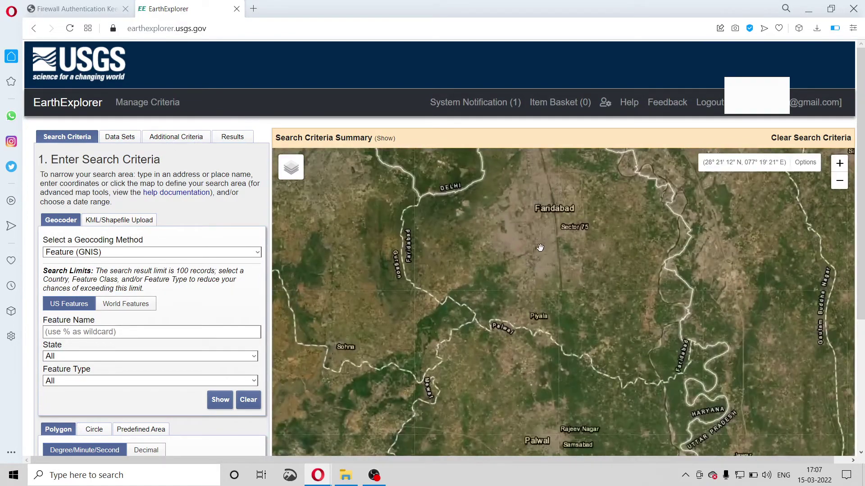
drag(540, 248, 526, 303)
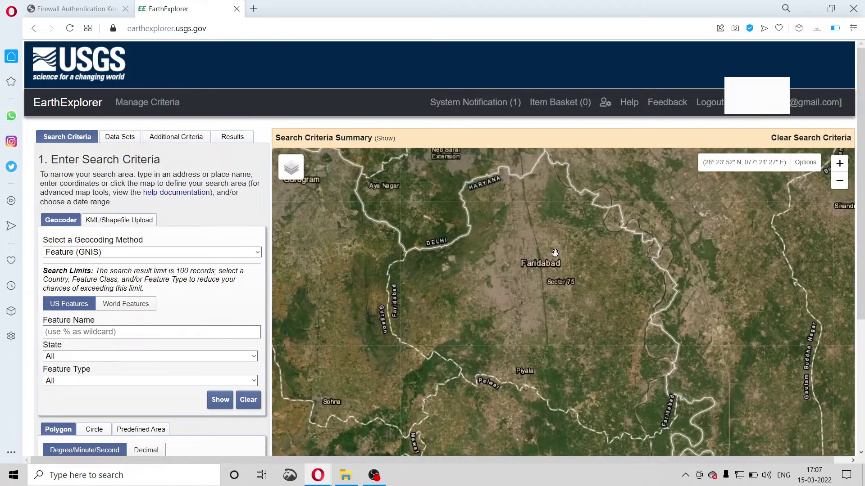
Place six polygon corners from north of Faridabad to Palwal and Delhi, then review the coordinates.
click(535, 173)
click(623, 228)
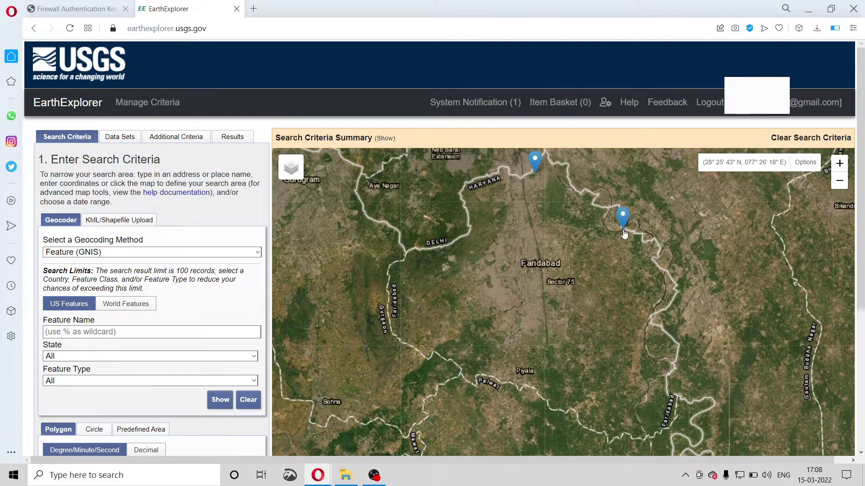
click(669, 341)
click(601, 431)
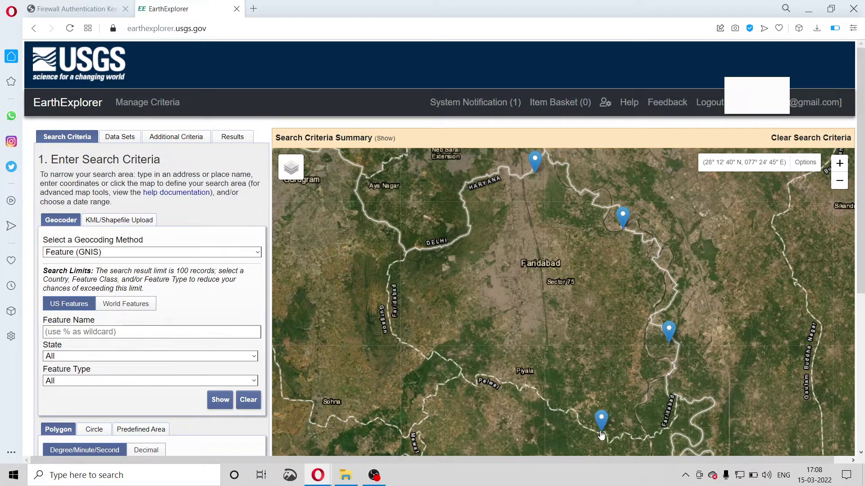
click(478, 375)
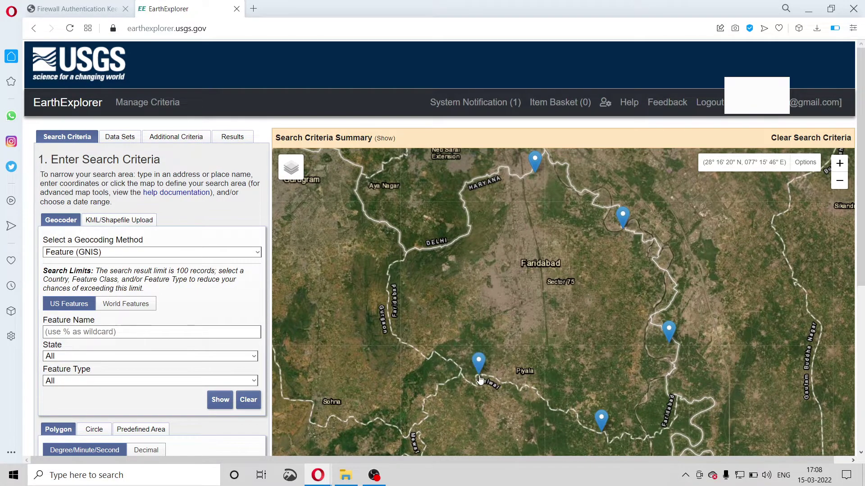
click(409, 260)
scroll(543, 292, down, 1)
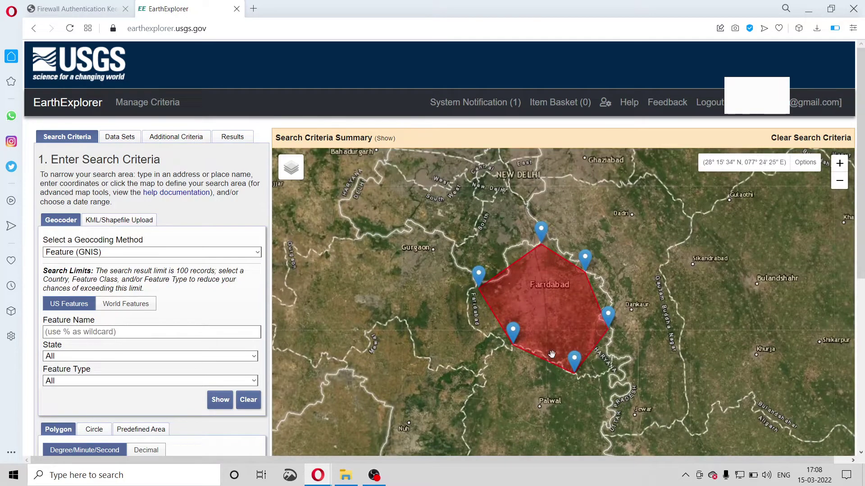
scroll(205, 315, down, 4)
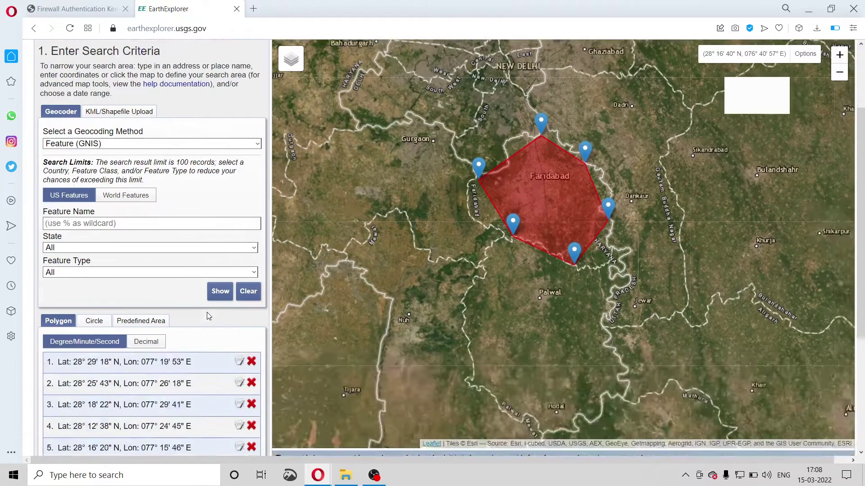
scroll(197, 307, down, 3)
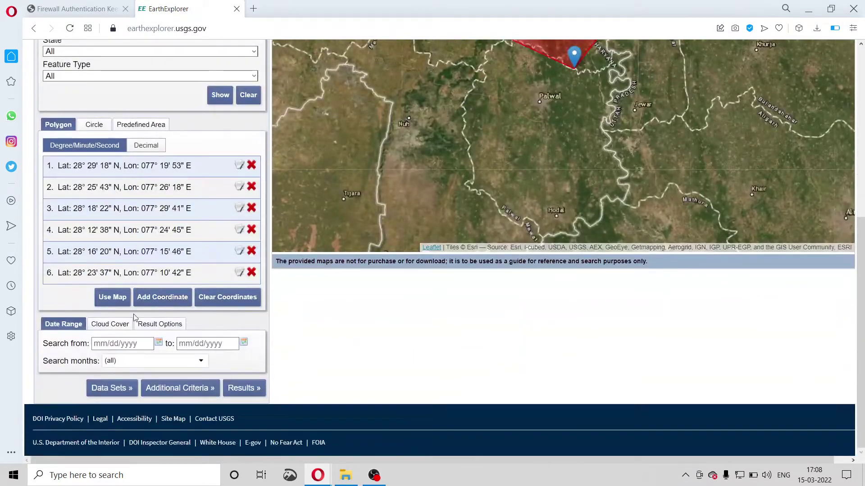
Under Data Sets, choose Digital Elevation > SRTM 1 Arc-Second Global.
click(115, 393)
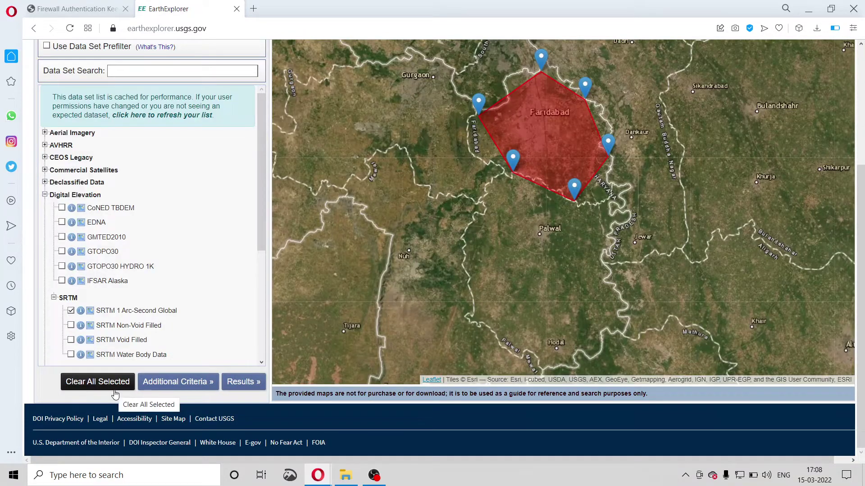
click(45, 195)
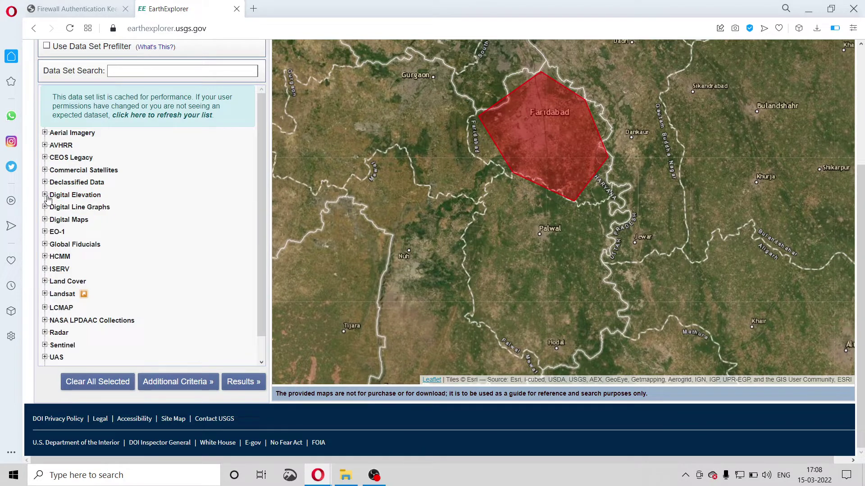
click(45, 195)
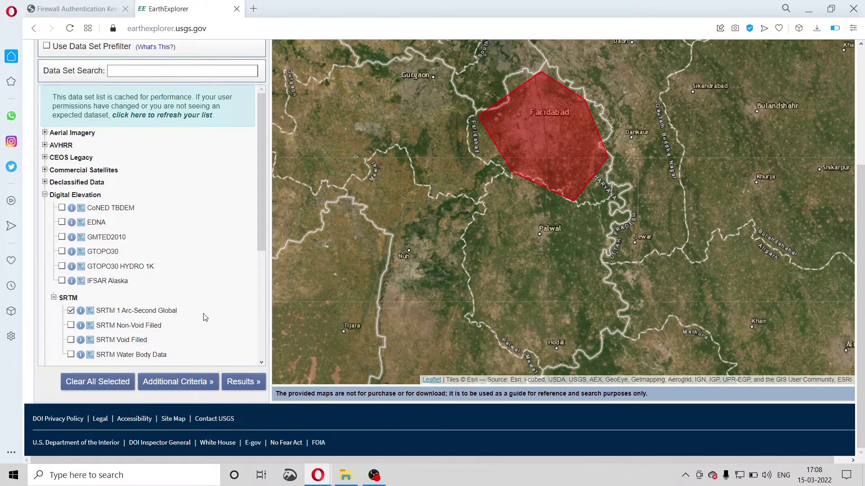
scroll(209, 319, down, 2)
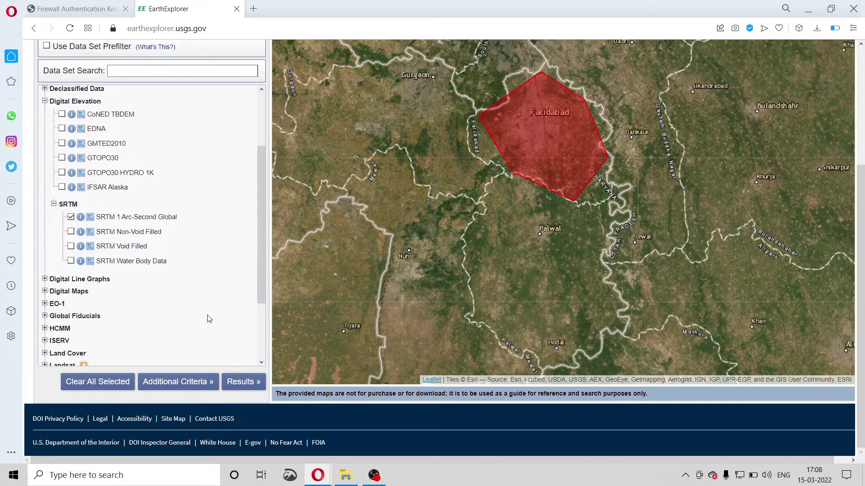
Run the search and show the SRTM1N28E077V3 tile footprint over the Faridabad polygon.
click(246, 382)
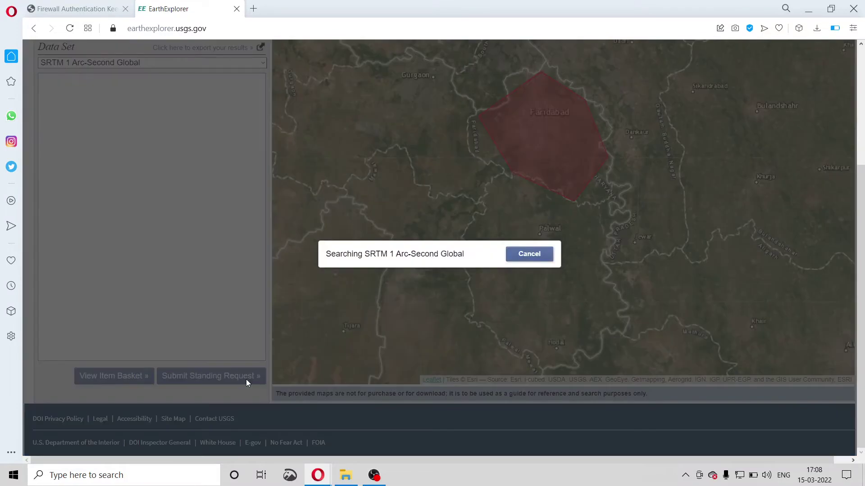
scroll(172, 225, up, 2)
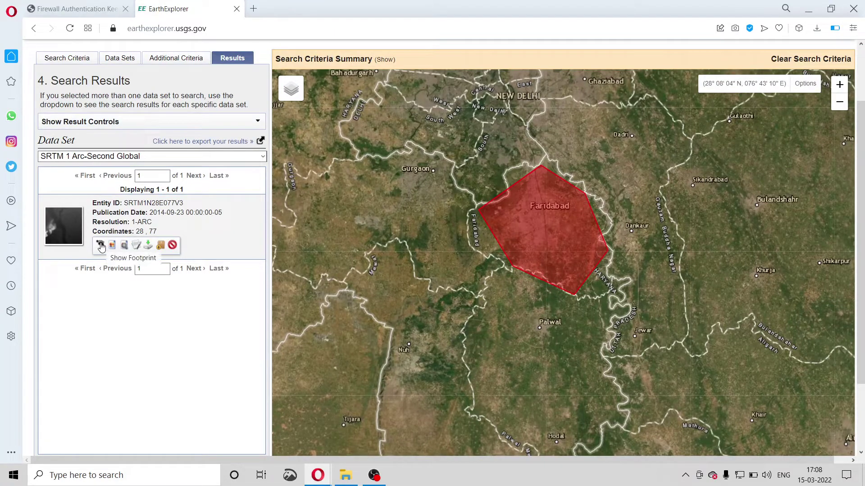
click(100, 246)
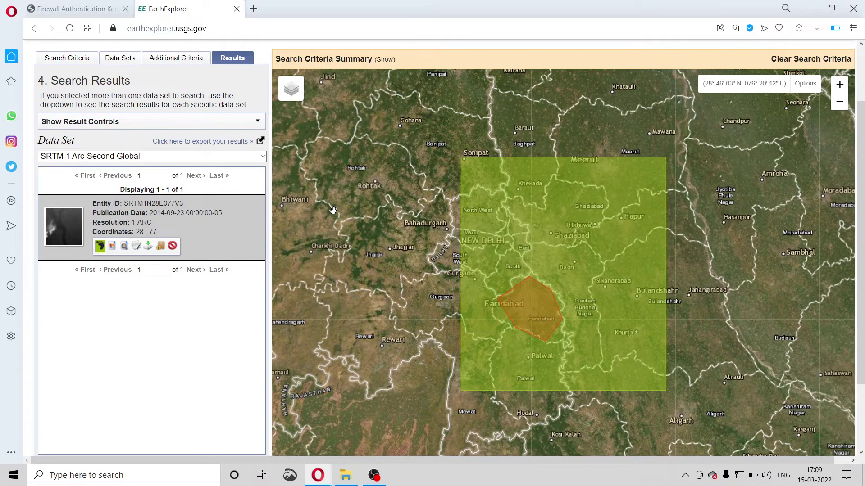
scroll(336, 209, up, 2)
scroll(345, 211, down, 1)
scroll(345, 211, down, 2)
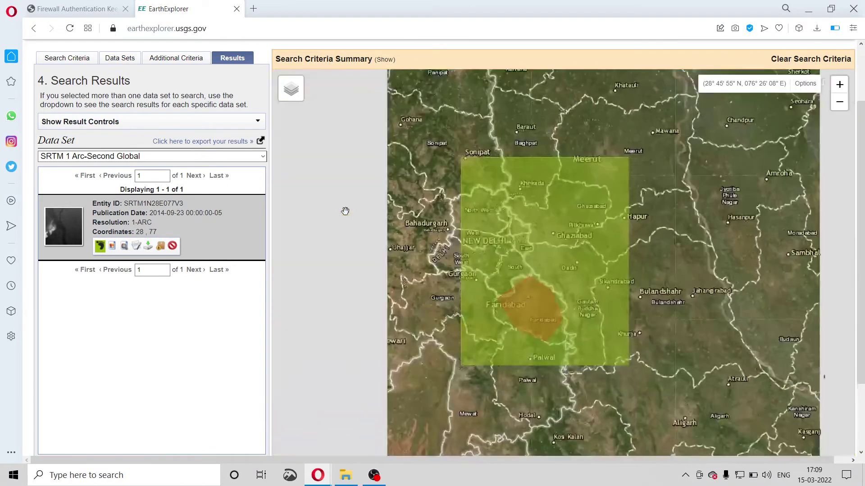
scroll(266, 220, up, 2)
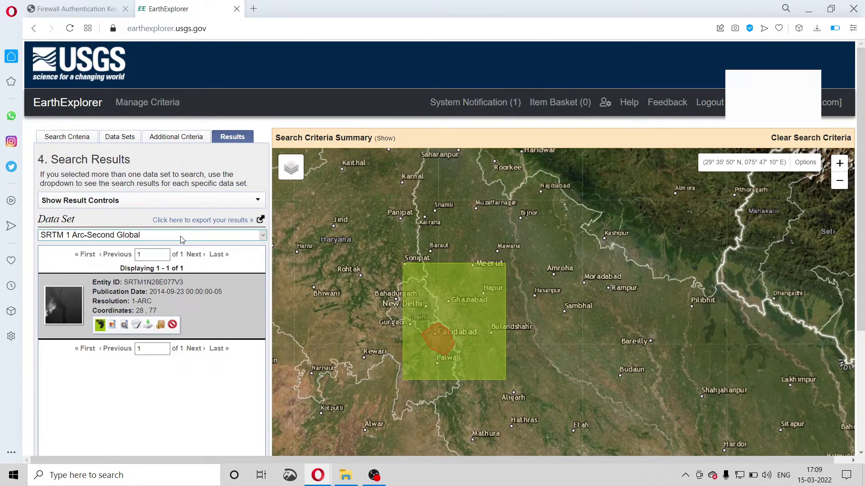
scroll(180, 236, down, 2)
scroll(180, 239, down, 2)
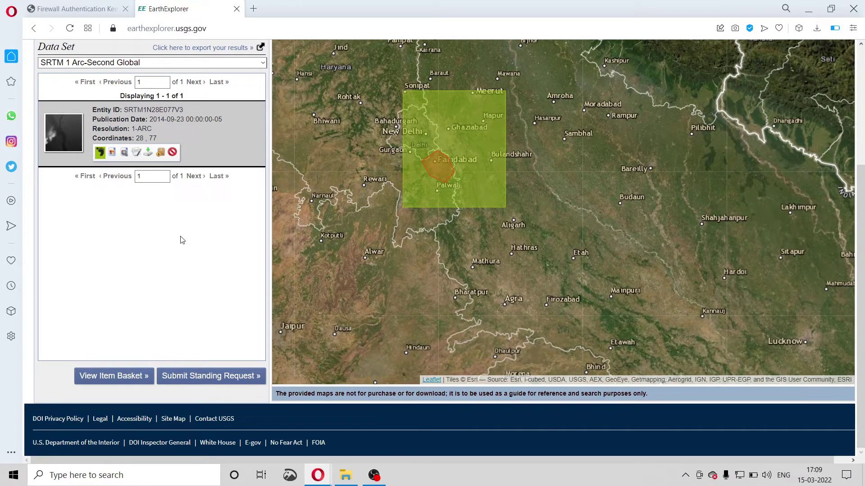
Download the GeoTIFF 1 Arc-second tile as n28_e077_1arc_v3.tif into Downloads.
click(148, 153)
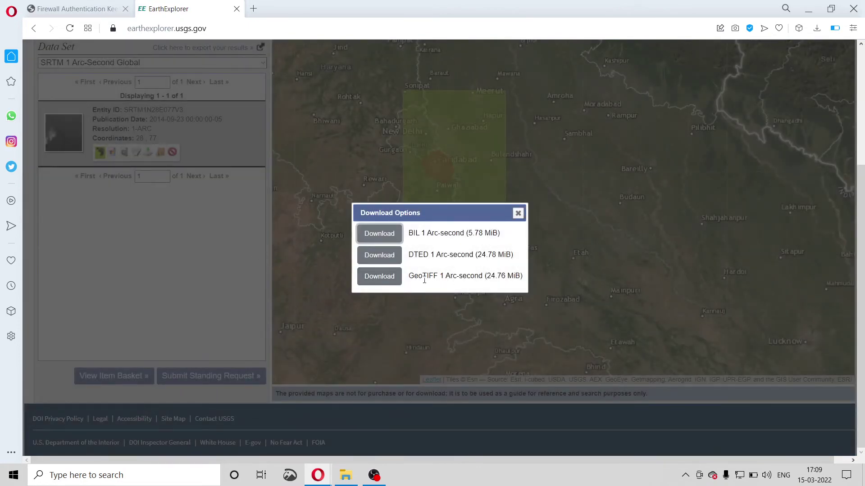
click(382, 278)
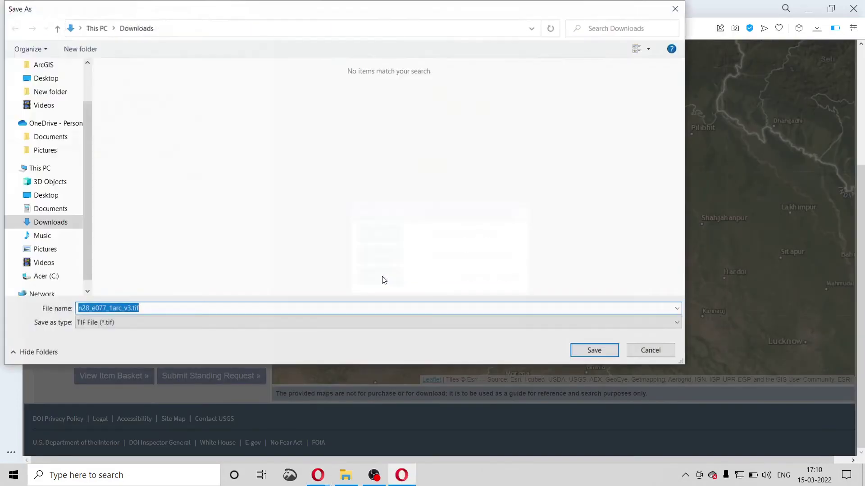
click(589, 350)
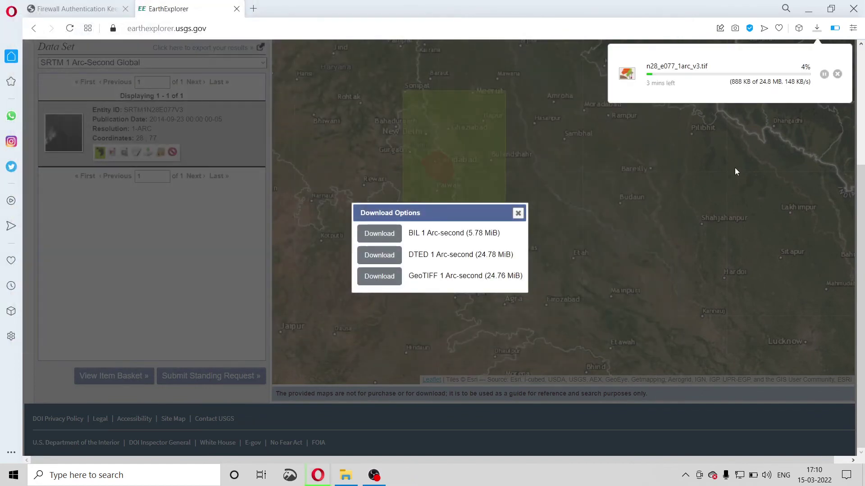